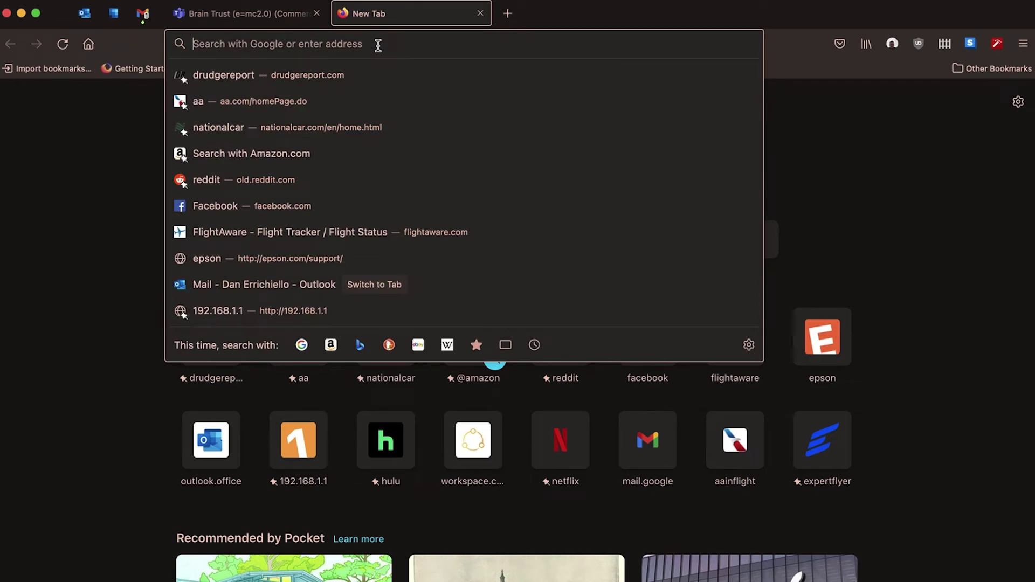
Step: Load workspace.caldera.com and download CalderaDock 1.13.0 for Mac
text(workspace.caldera.com)
key(Return)
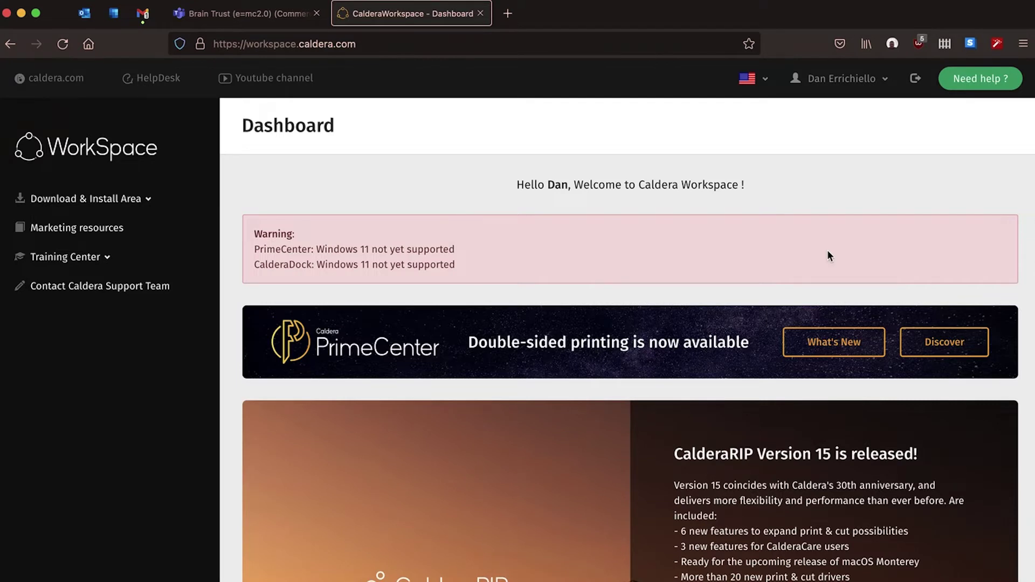
scroll(829, 252, down, 10)
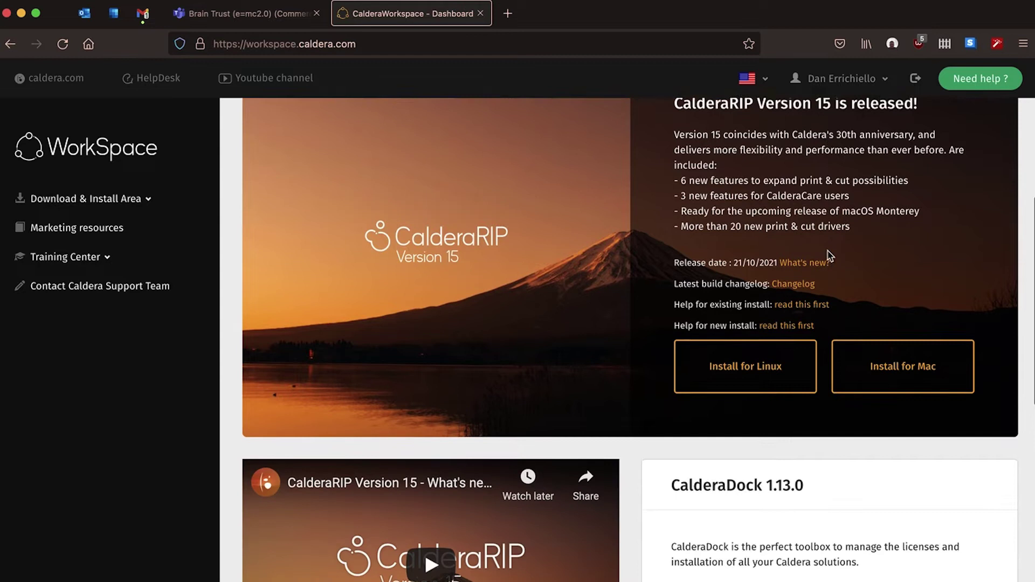
scroll(828, 252, down, 1)
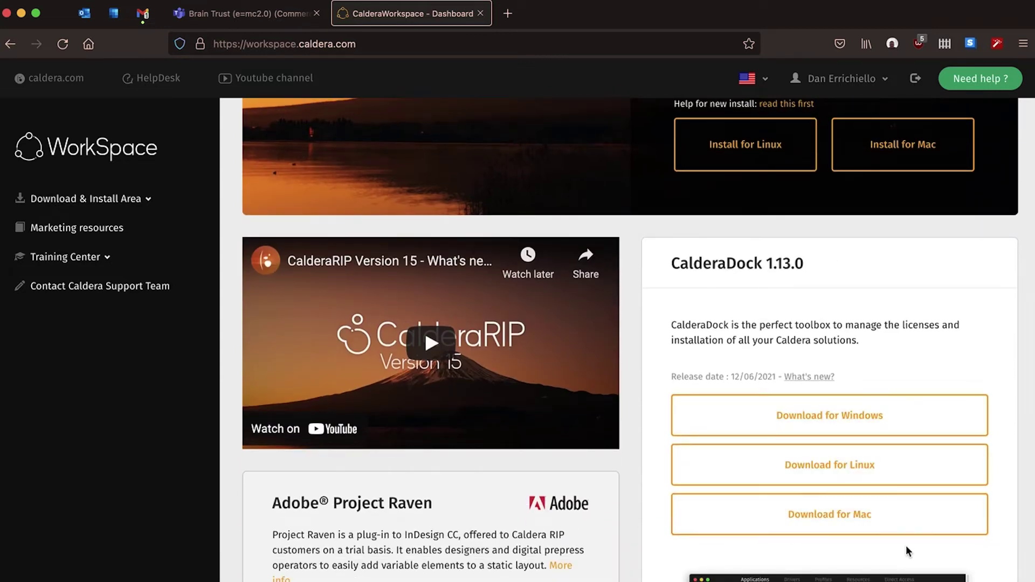
click(871, 520)
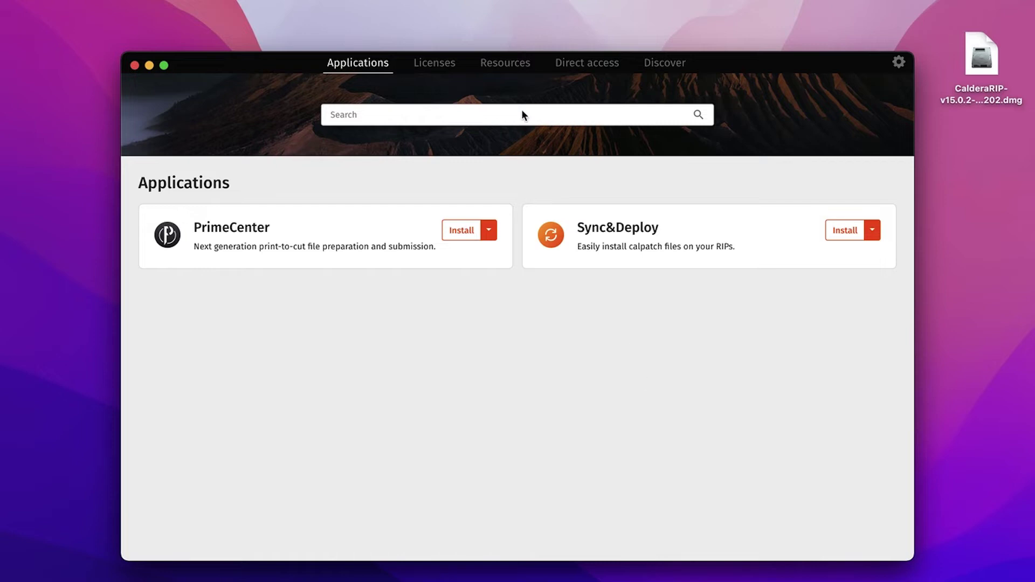
Step: Show the Caldera RIP Version 15 resources in CalderaDock and open the CalderaRIP disk image
click(513, 70)
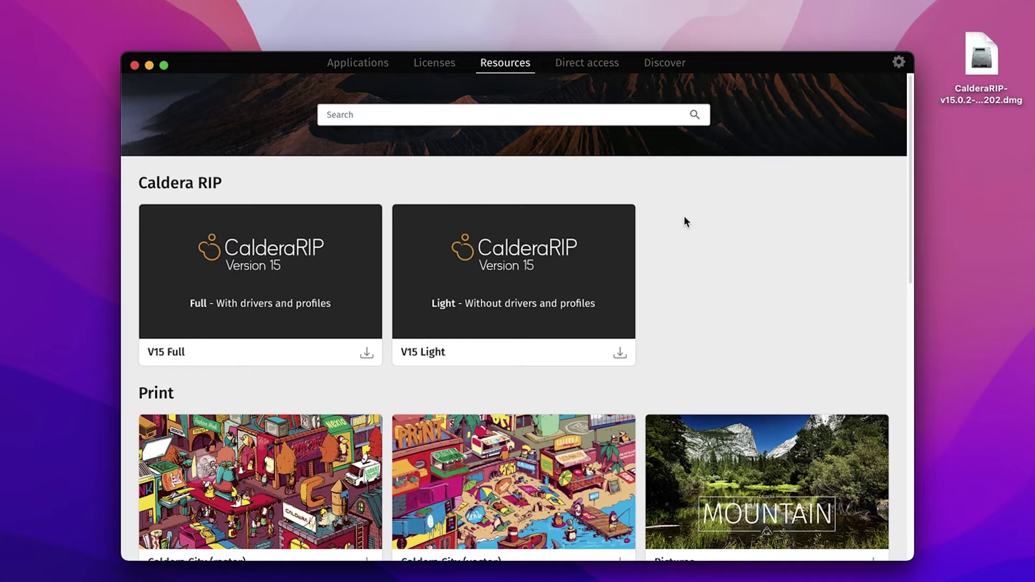
click(991, 115)
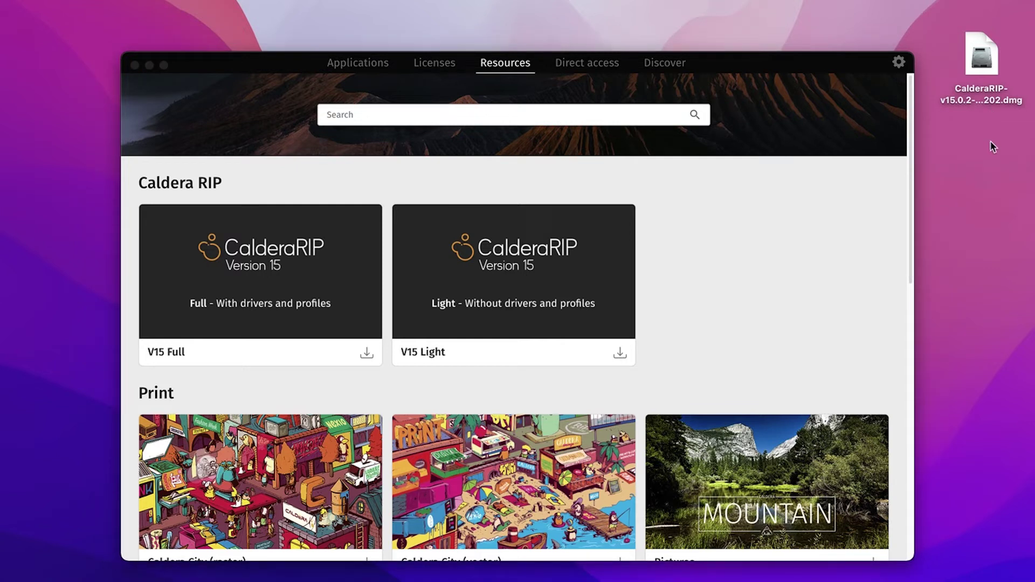
click(984, 57)
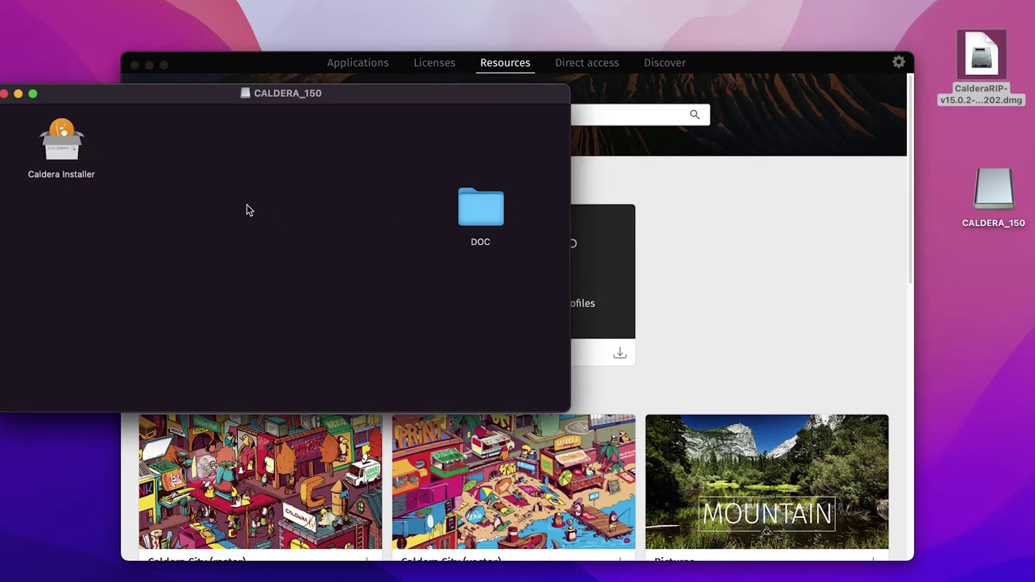
Step: Launch Caldera Installer from CALDERA_150, allow it to open, and authorize it with the admin password
click(58, 151)
double_click(57, 151)
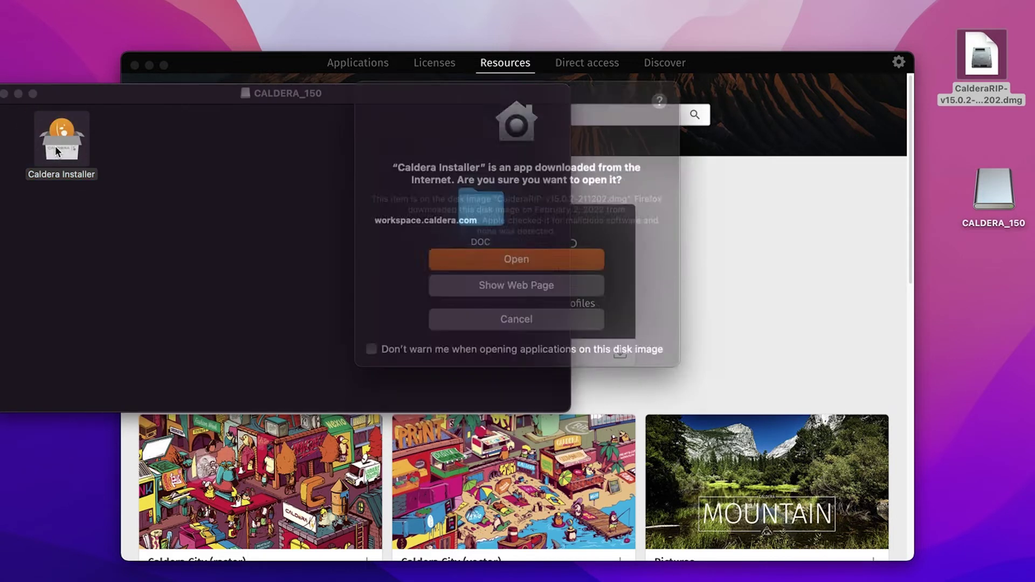
click(503, 264)
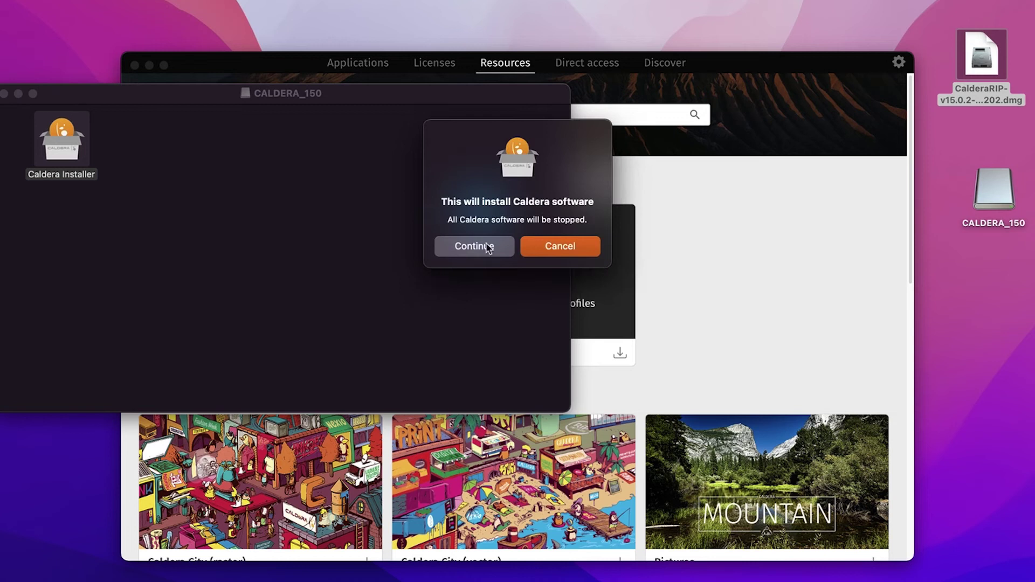
click(483, 243)
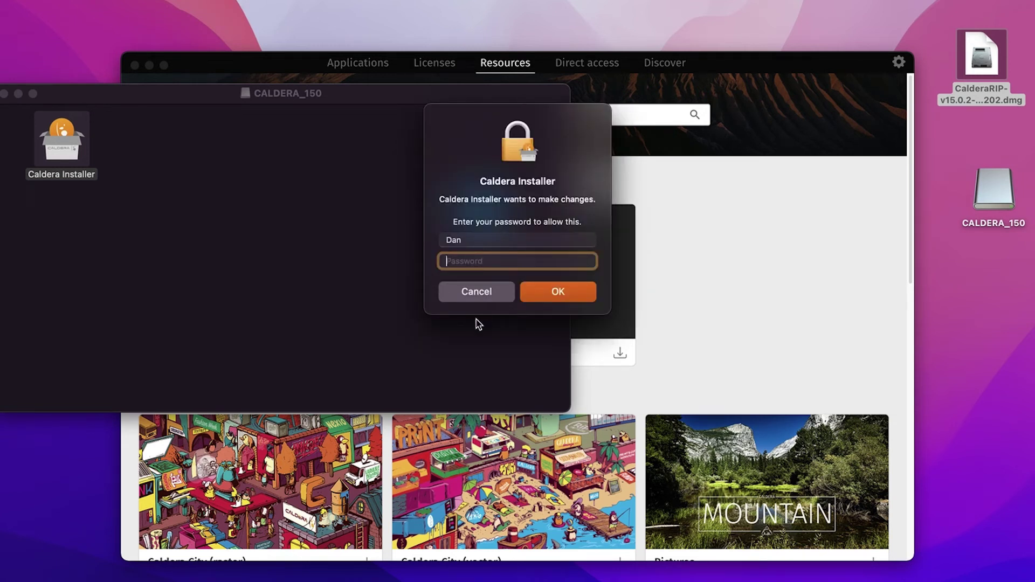
text(•••••)
key(Return)
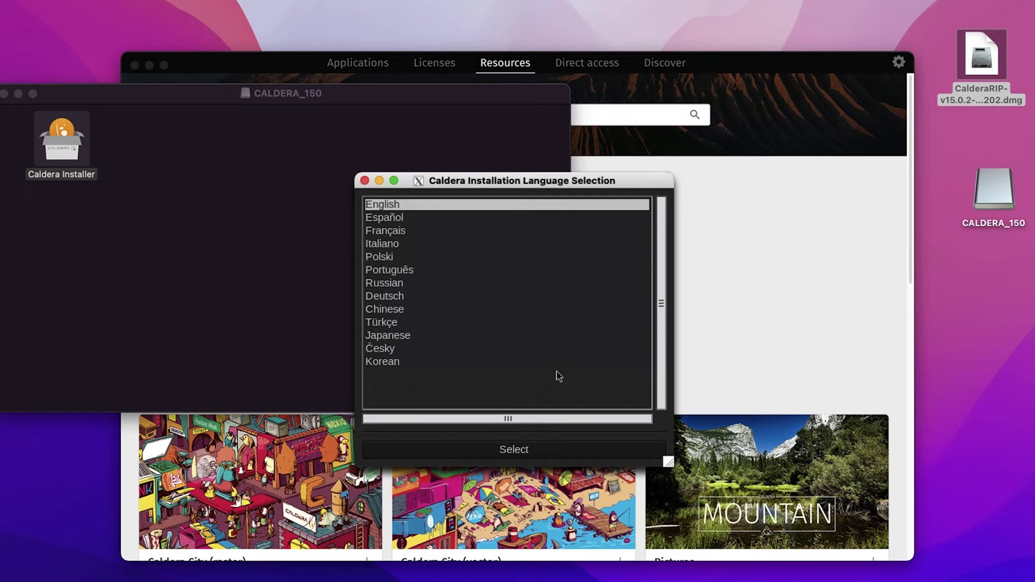
Step: Keep English as the installer language and advance past the splash and installed-products pages
click(514, 452)
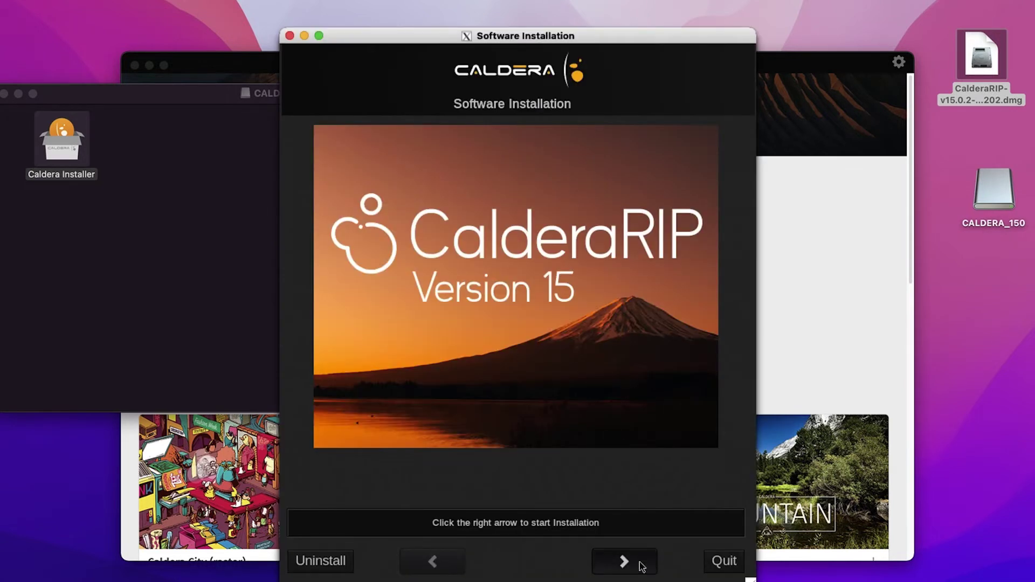
click(641, 561)
click(624, 551)
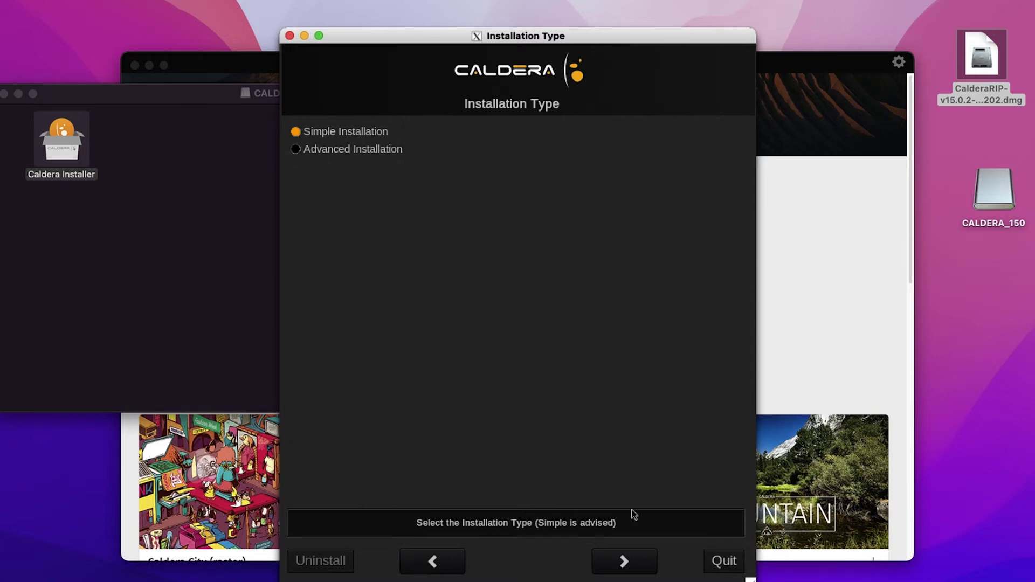
Step: Keep Simple installation, add the Epson SureColor-S60600L printer and Graphtec_FC9000 cutter
click(620, 569)
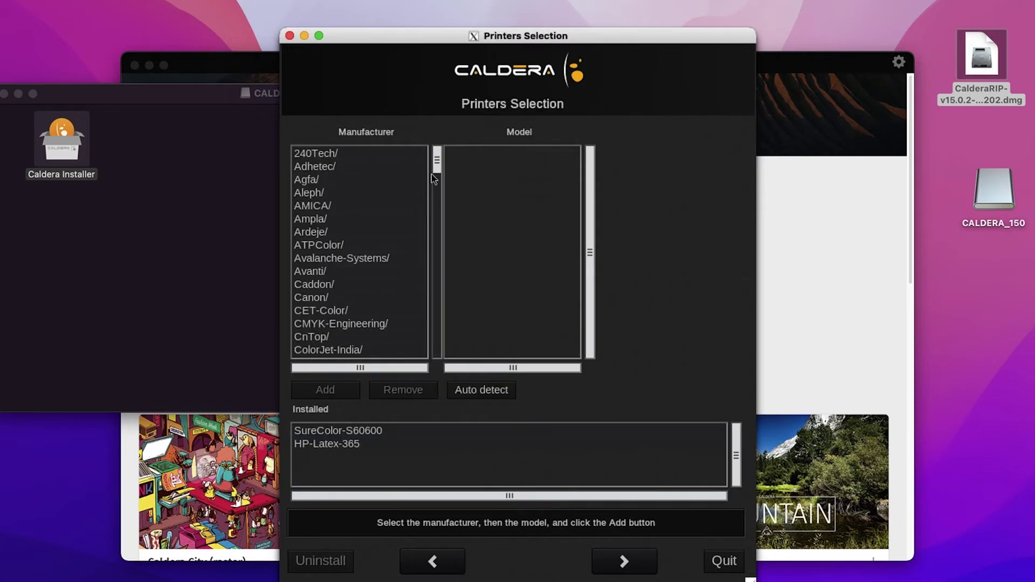
click(436, 284)
click(437, 286)
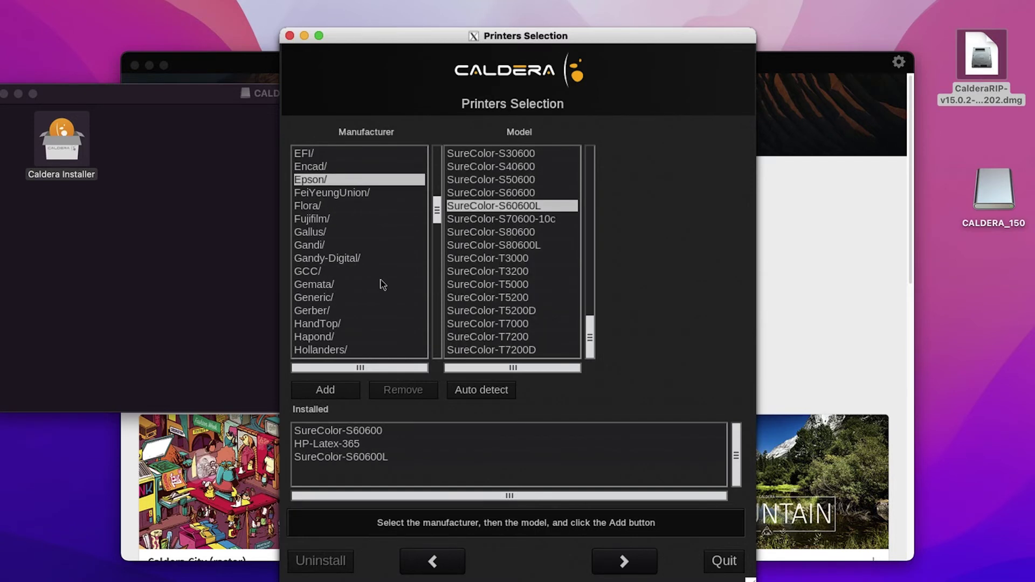
scroll(381, 284, down, 1)
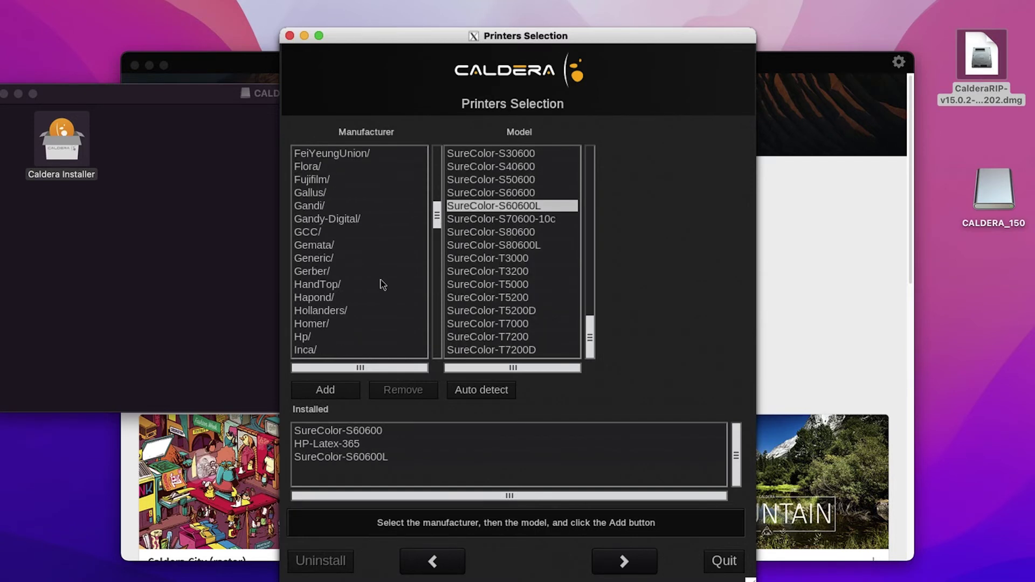
click(356, 446)
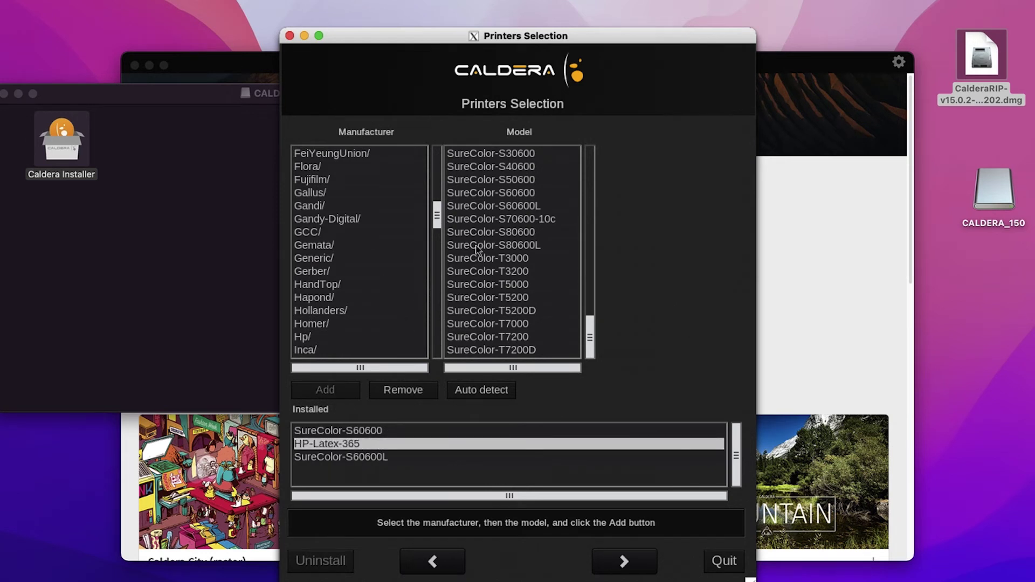
click(625, 562)
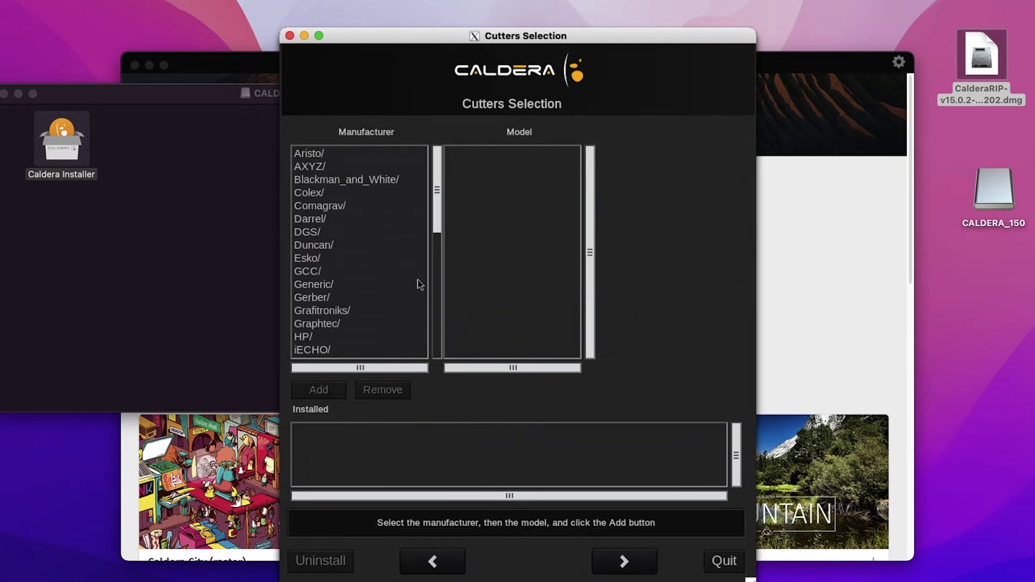
drag(440, 216, 440, 248)
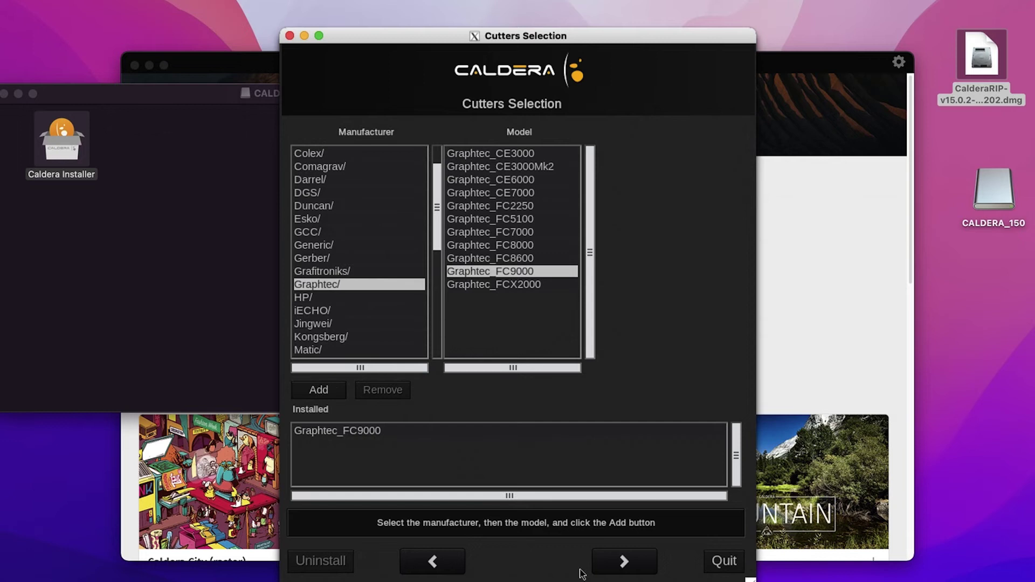
click(640, 572)
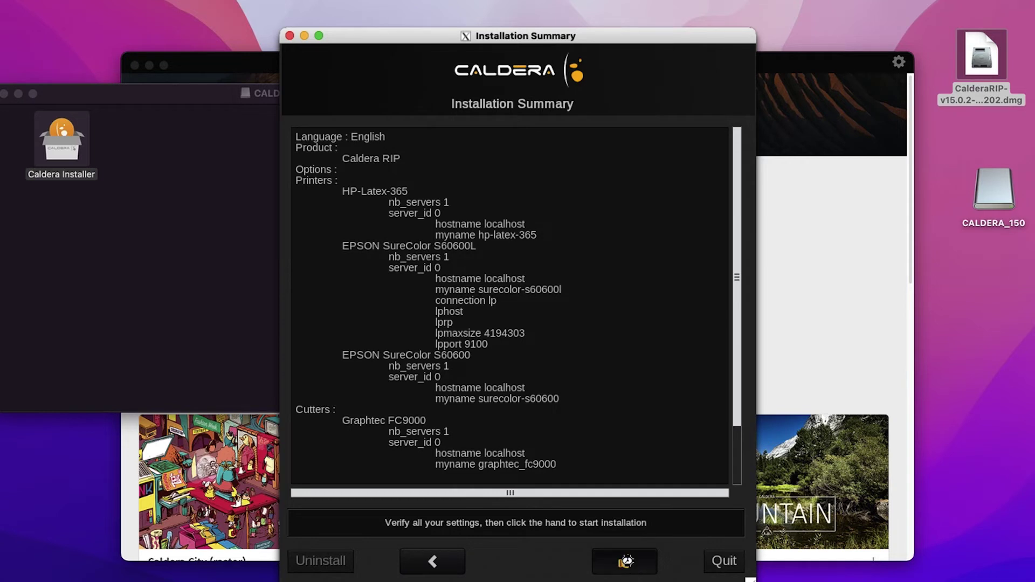
Step: Start the installation, confirm readiness, and continue past the dongle warning until it completes
click(626, 561)
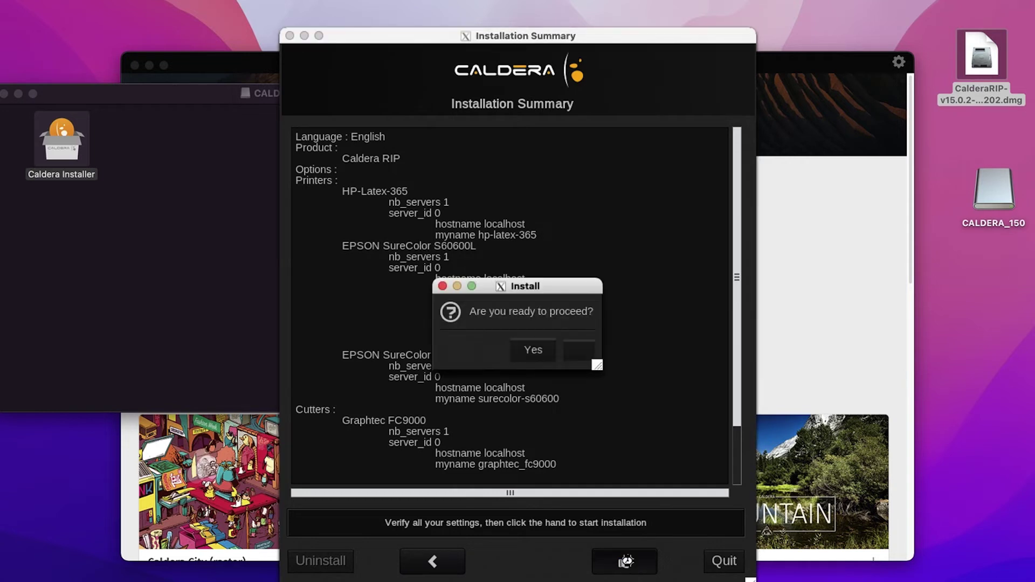
click(534, 351)
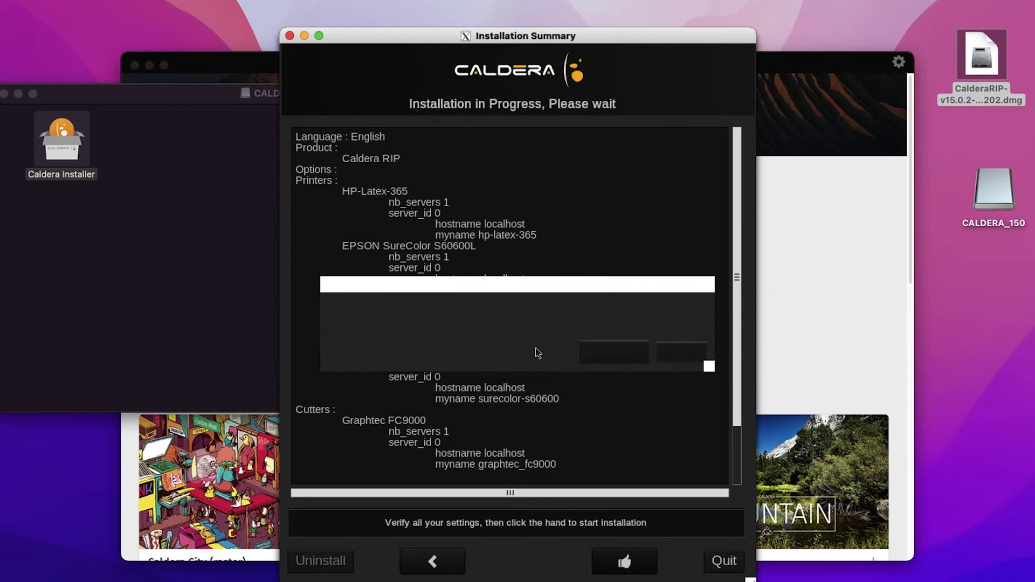
click(615, 351)
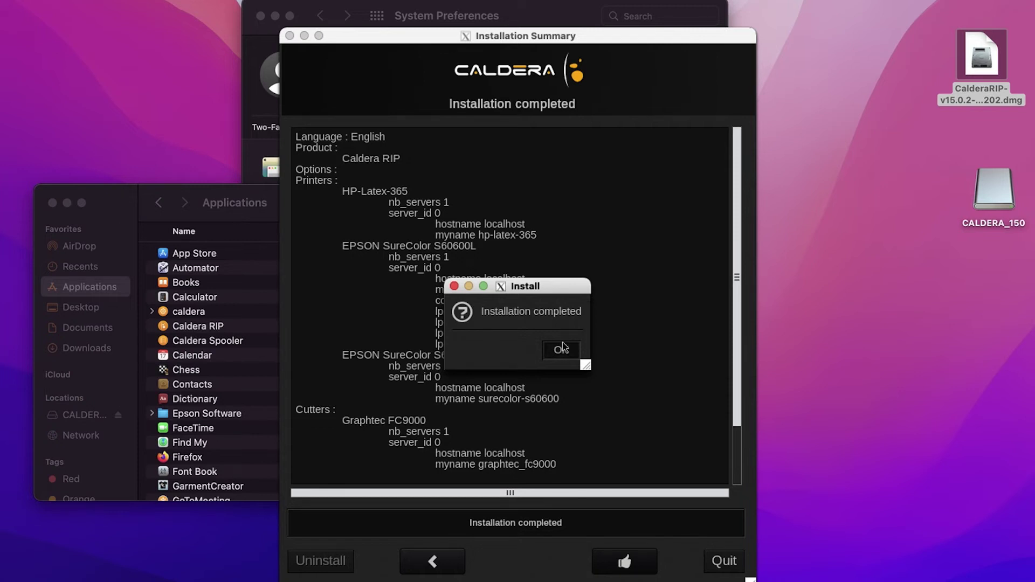
Step: Acknowledge Installation completed and the Grant full disk access notice
click(561, 351)
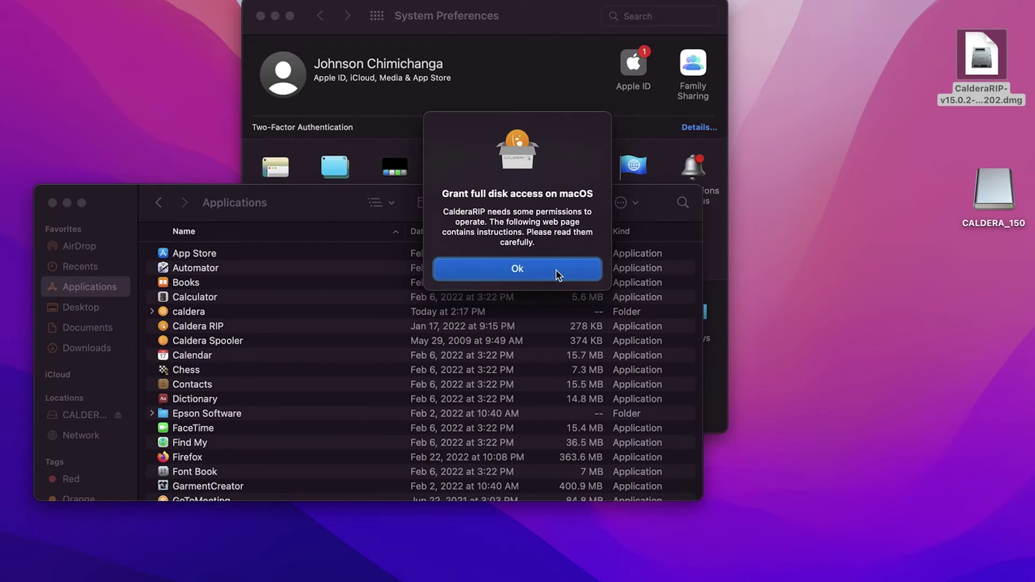
click(558, 275)
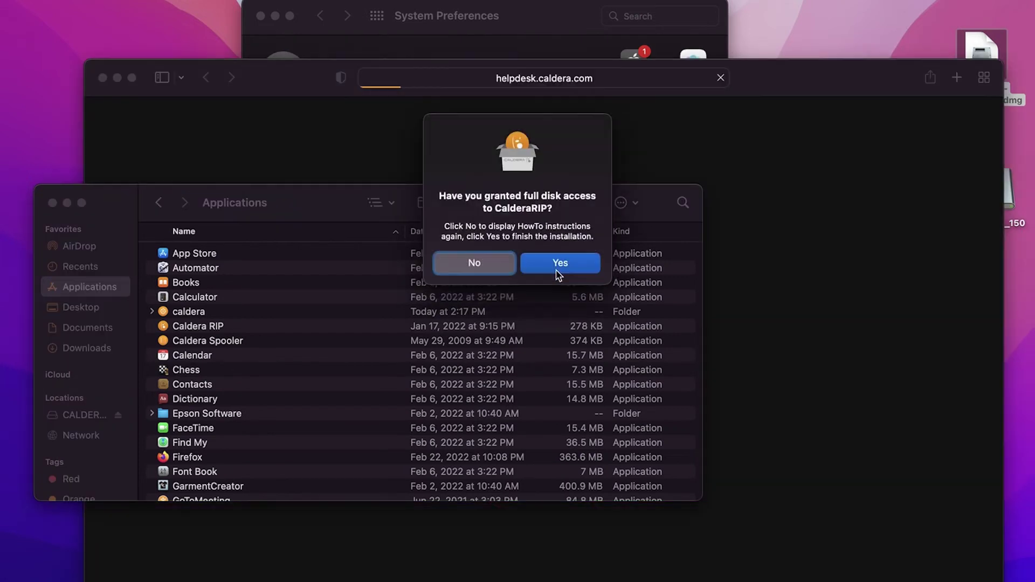
Step: Confirm the access prompt and show Full Disk Access under Security & Privacy's Privacy tab
click(560, 270)
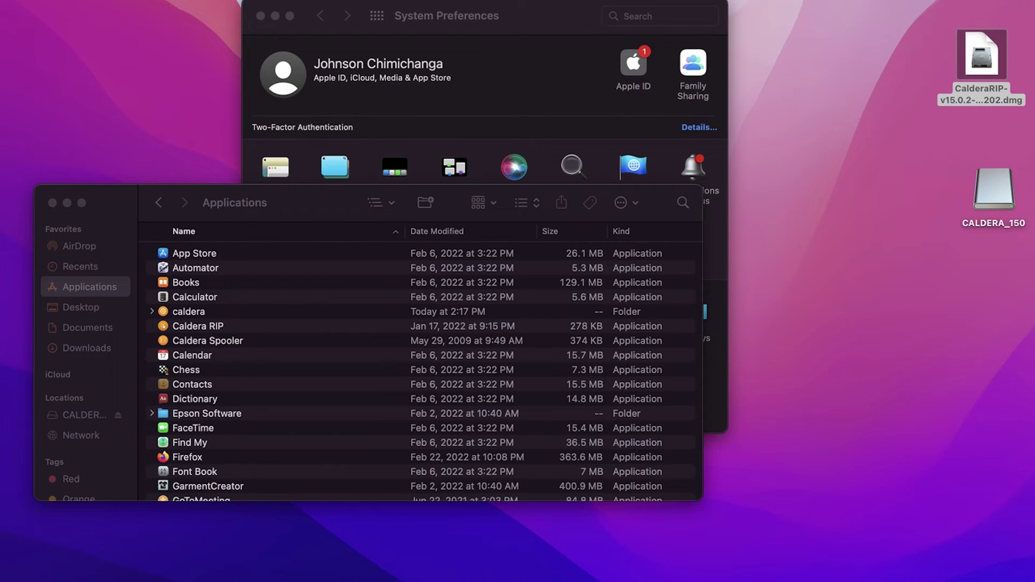
click(283, 579)
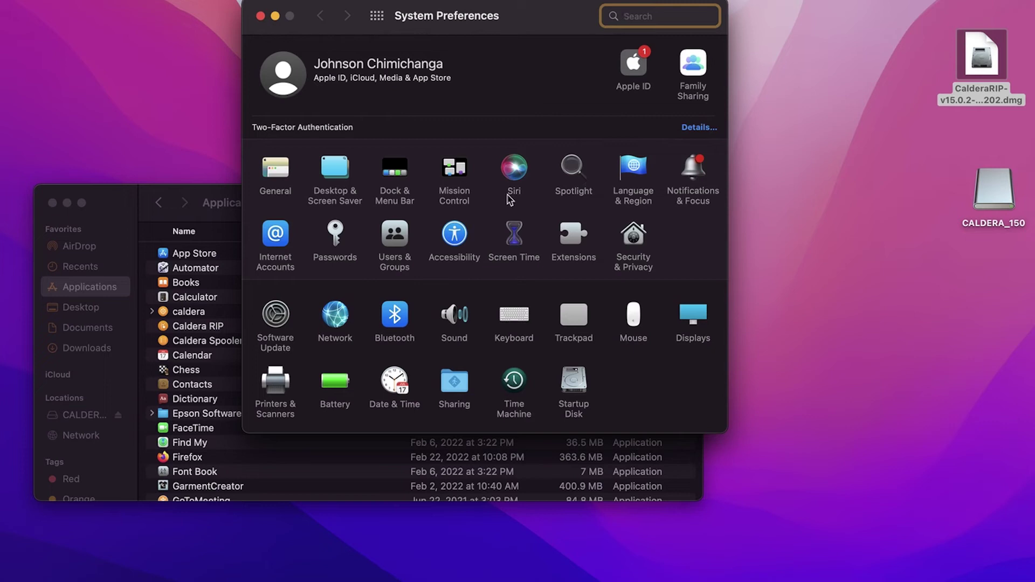
click(648, 239)
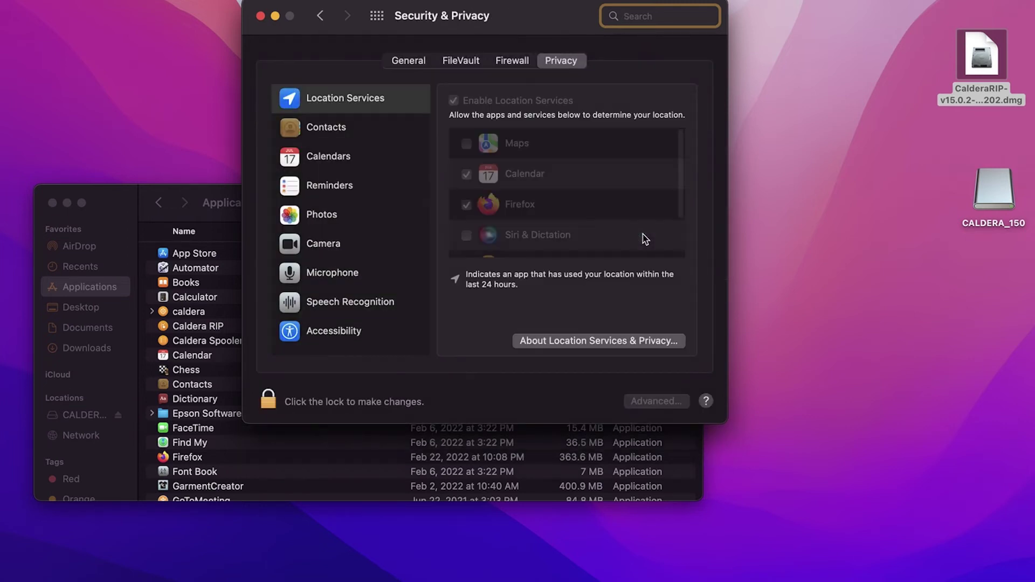
scroll(388, 227, down, 5)
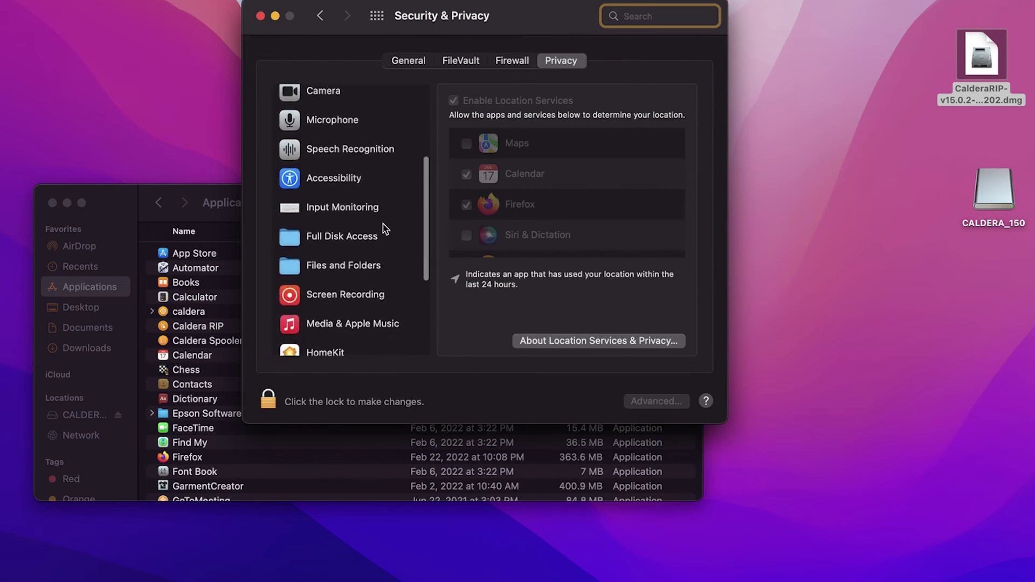
click(351, 237)
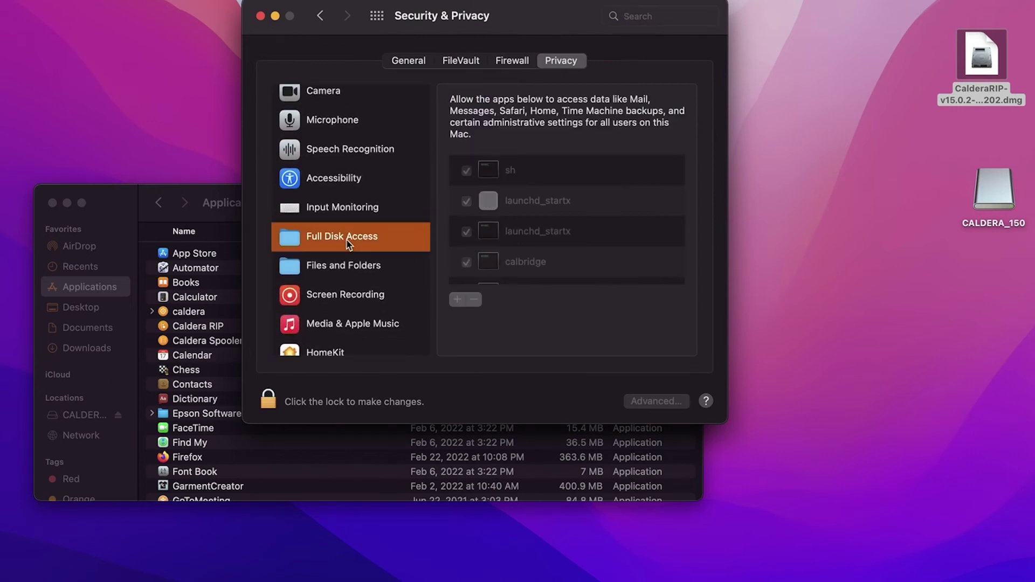
Step: Unlock Security & Privacy settings with the administrator password
click(268, 399)
text(*********)
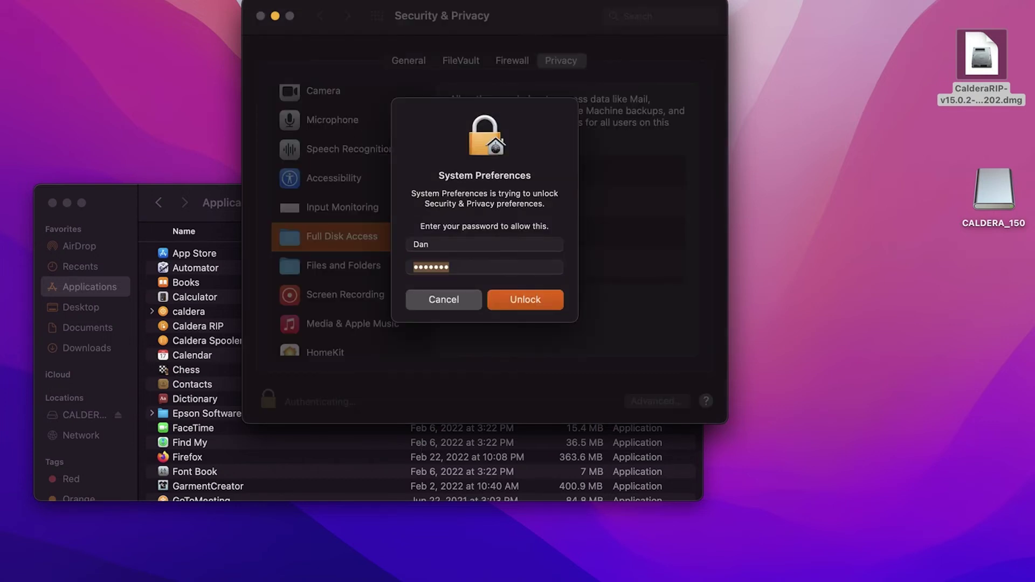
key(Return)
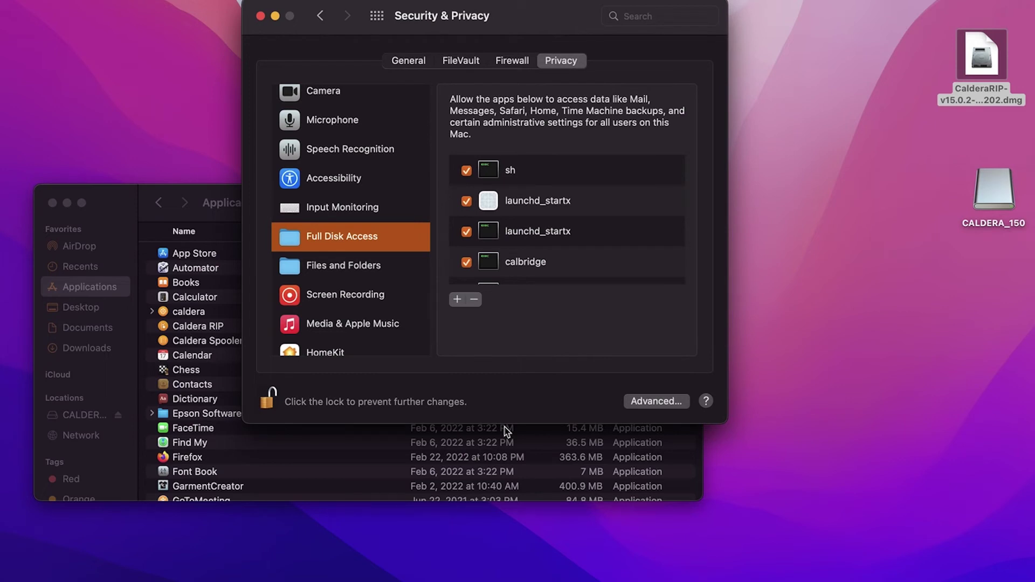
Step: Add calbridge, calserver and calspooler from /opt/caldera/bin to the Full Disk Access list
click(457, 300)
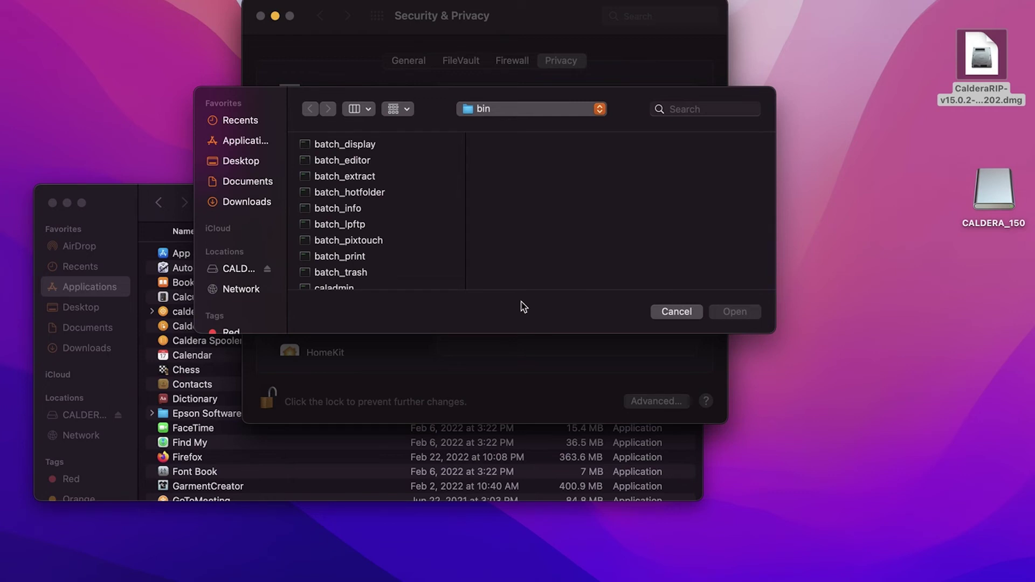
key(super+shift+g)
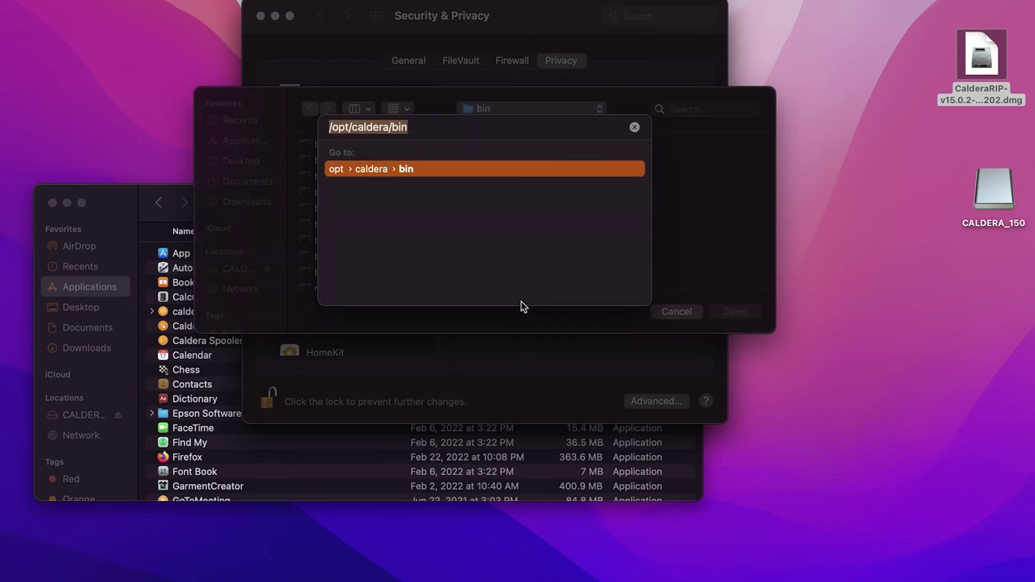
click(409, 129)
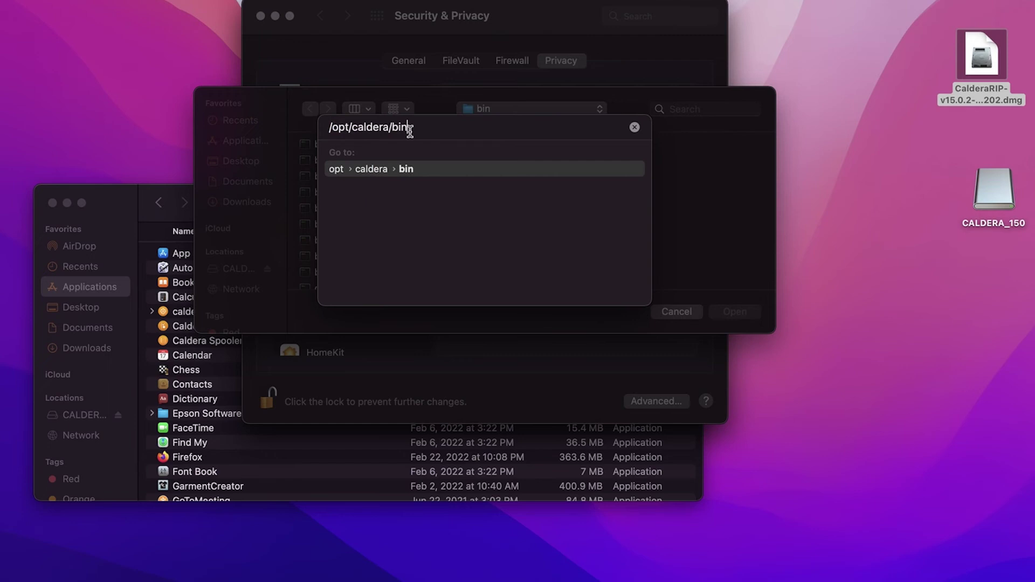
key(Return)
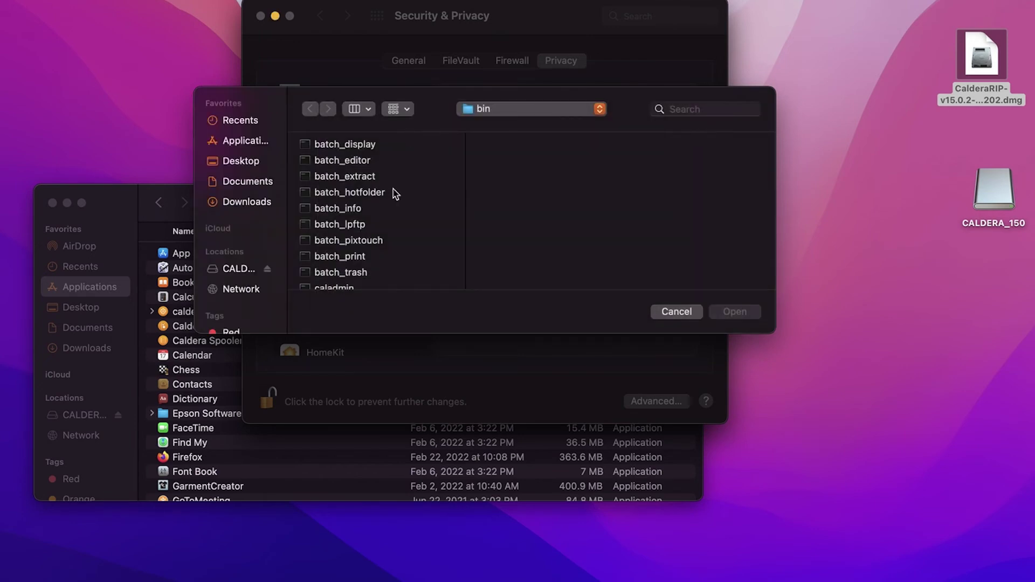
scroll(396, 194, down, 1)
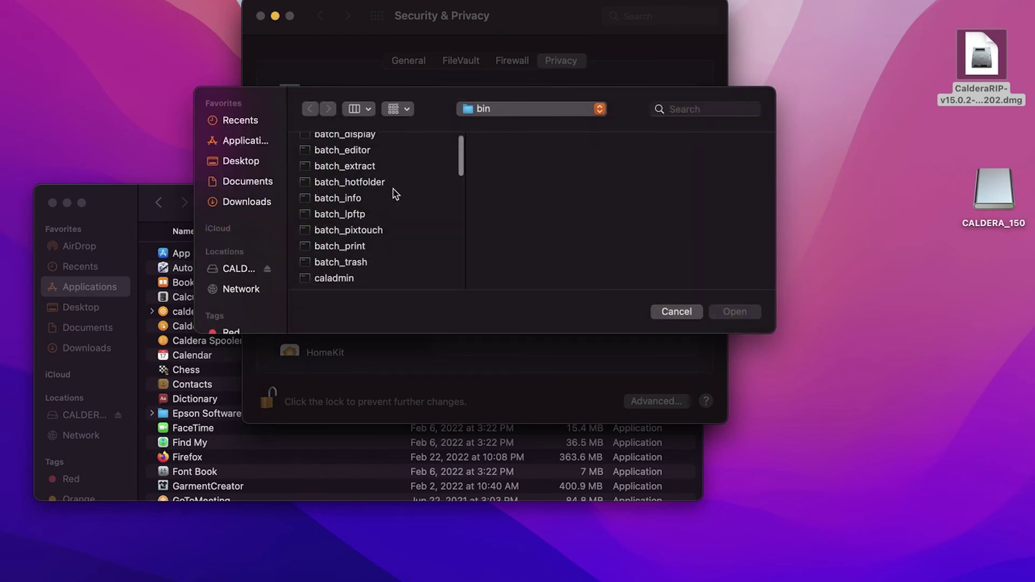
scroll(397, 194, down, 6)
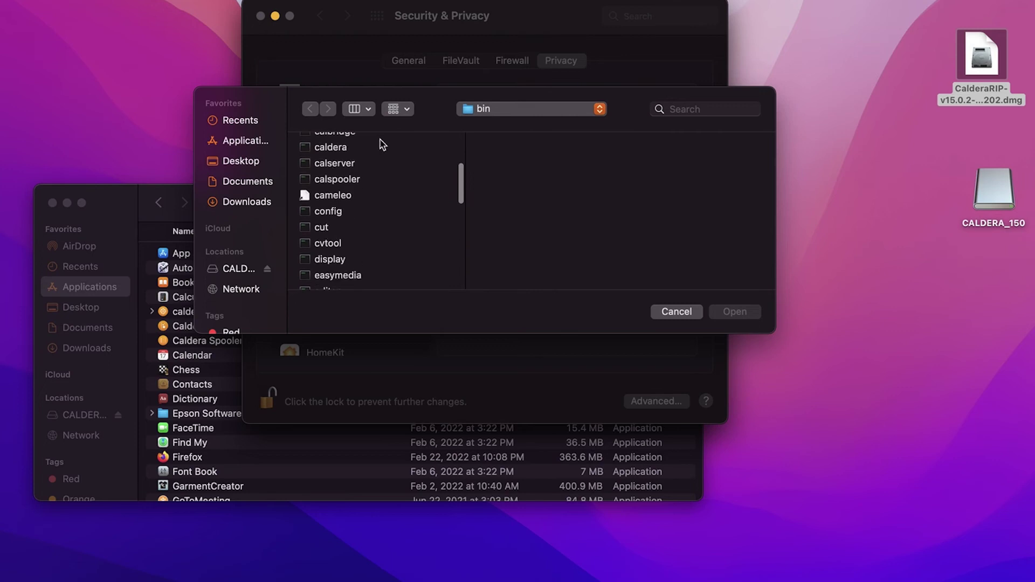
scroll(354, 171, up, 2)
click(354, 155)
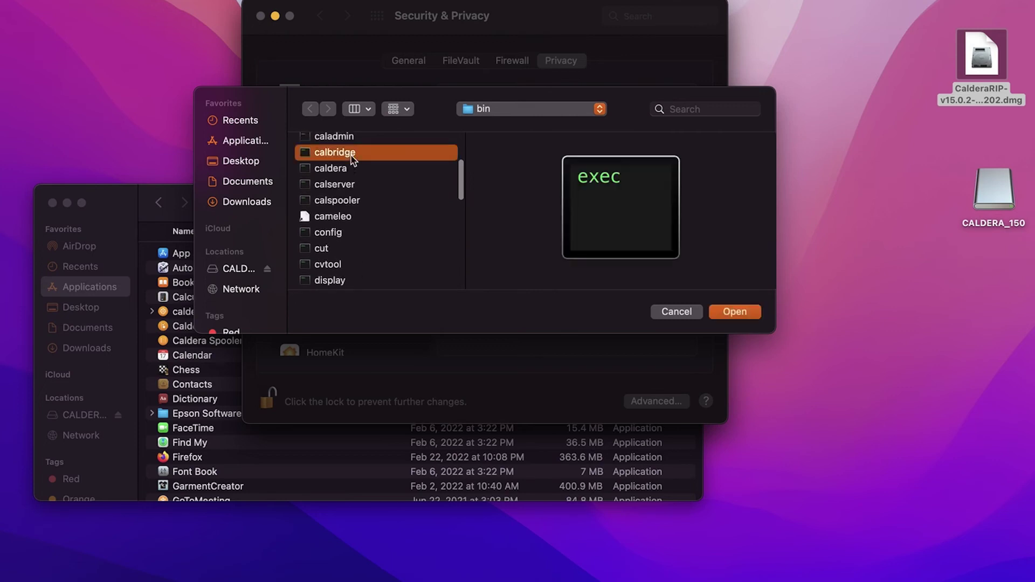
super+click(351, 184)
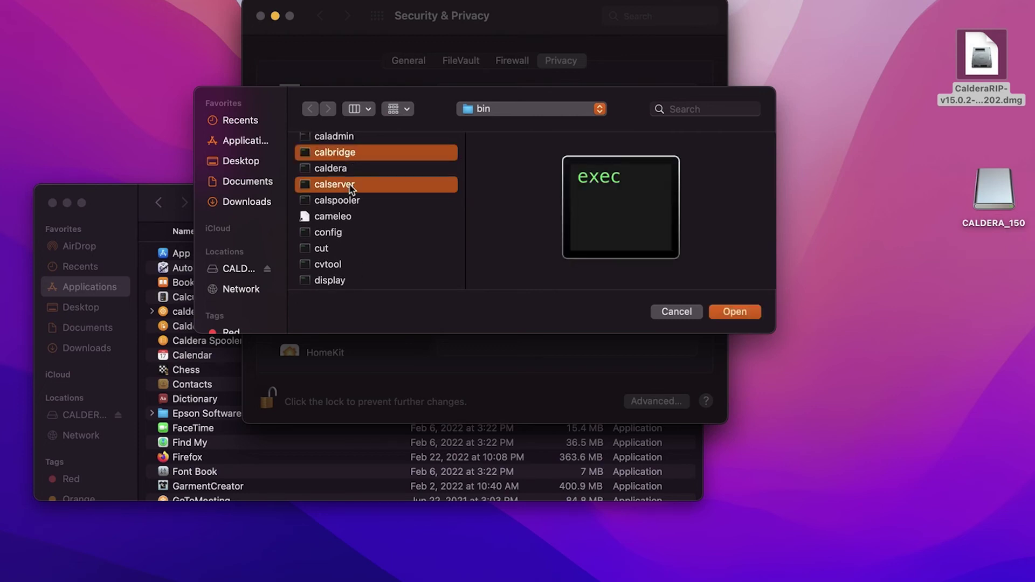
super+click(359, 201)
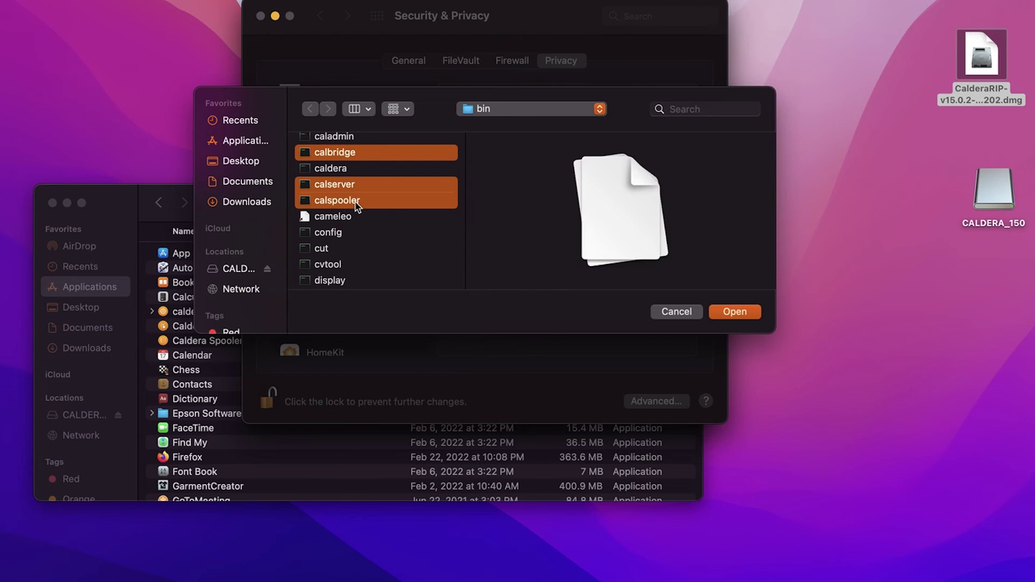
click(745, 312)
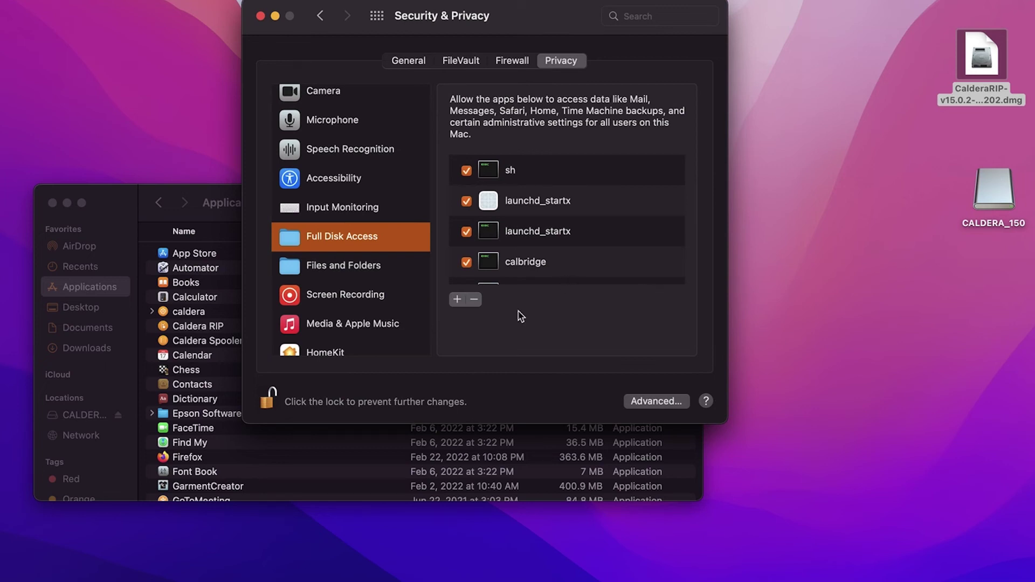
Step: Add /Applications/Caldera RIP to the Full Disk Access list via the Go to Folder path
click(459, 301)
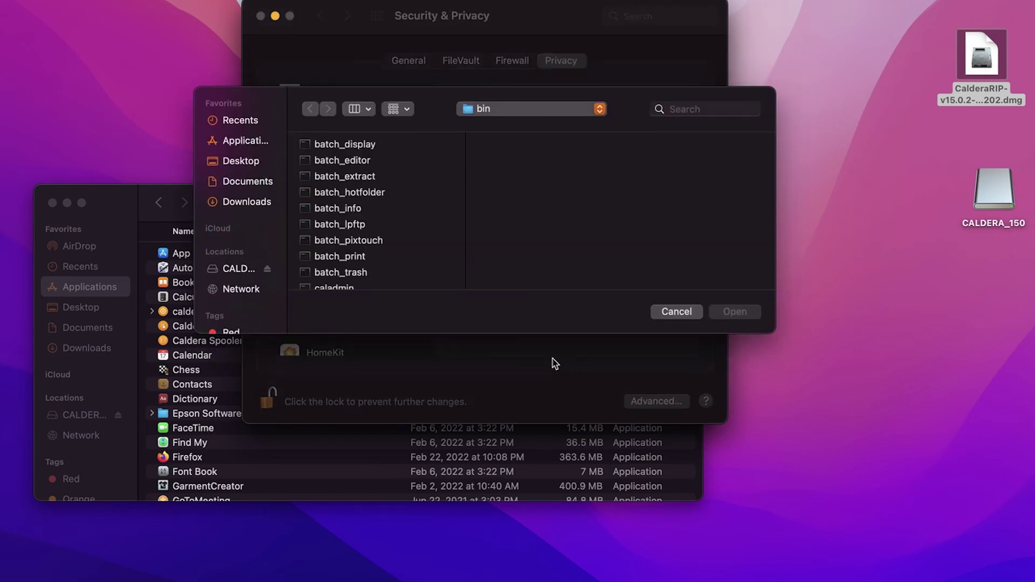
key(super+shift+g)
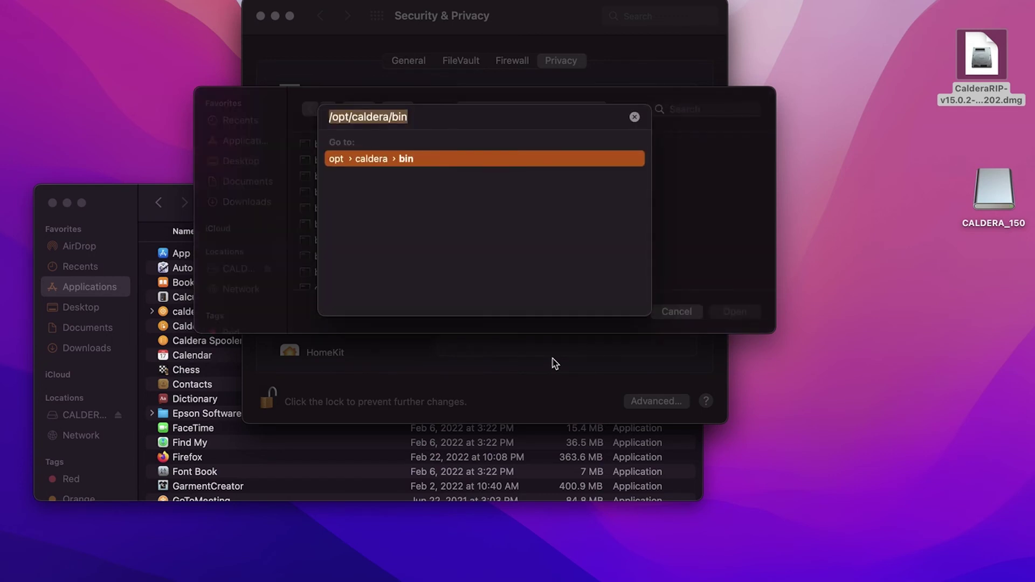
text(/Appl)
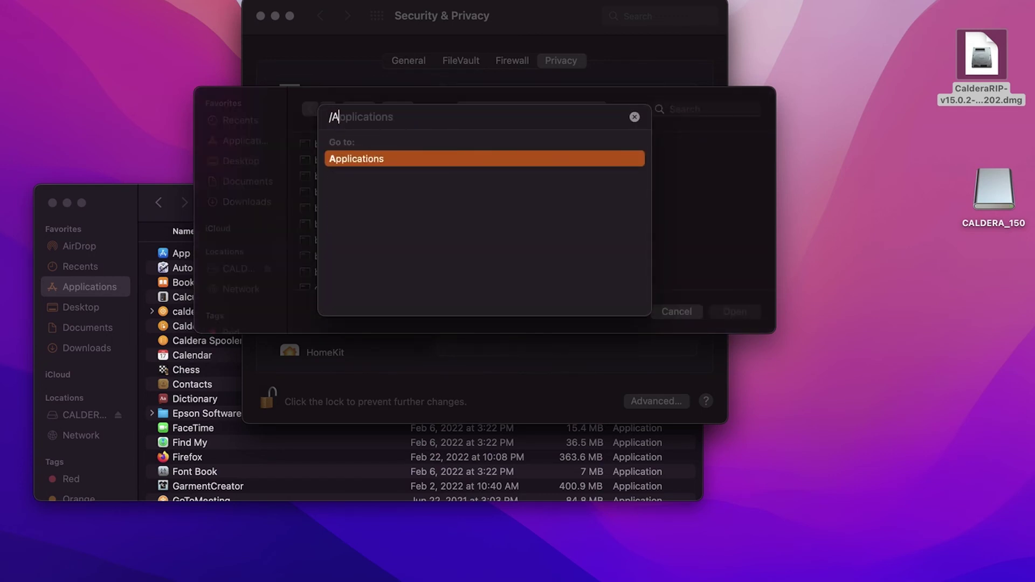
key(BackSpace)
key(Tab)
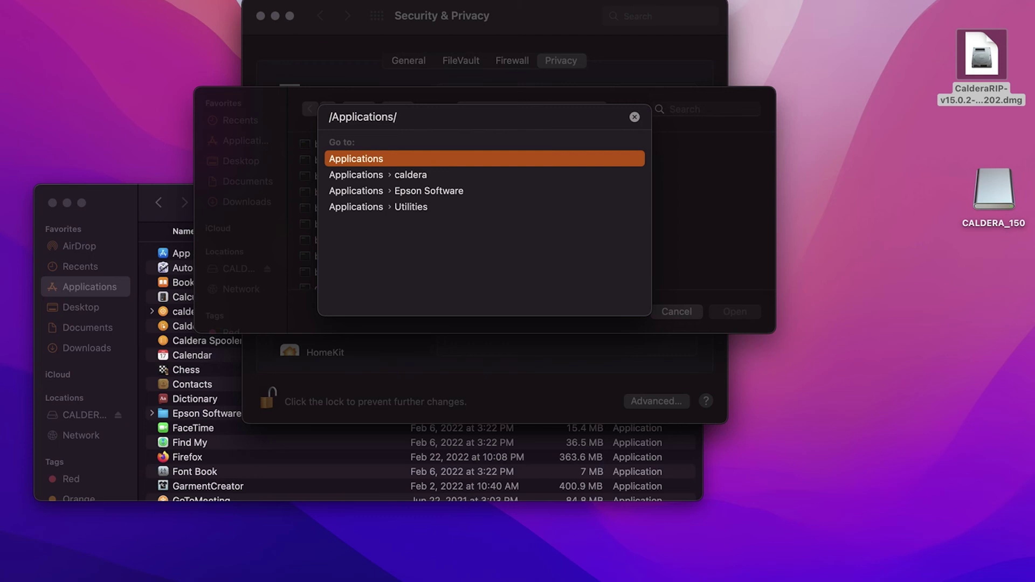
text(Ca)
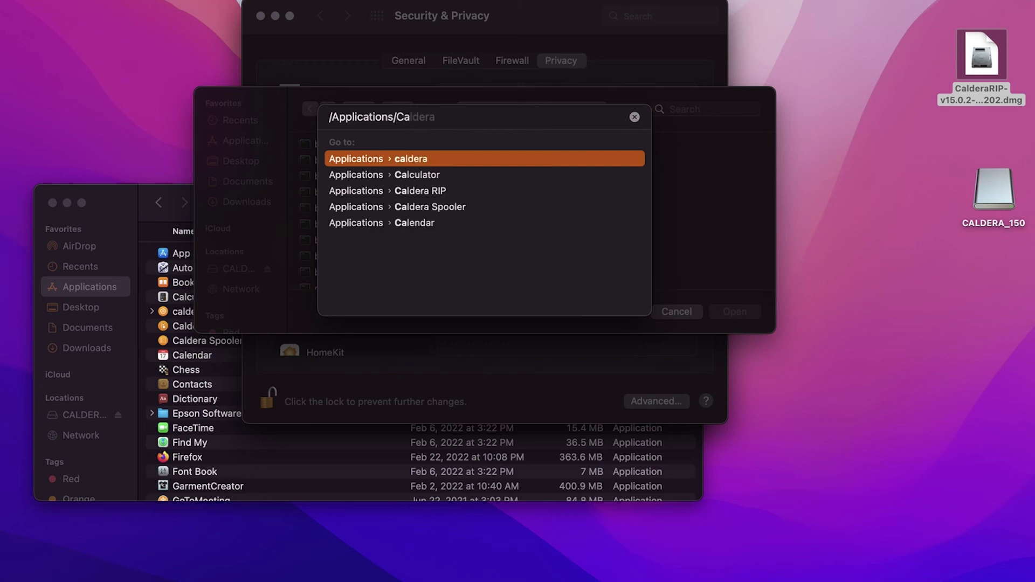
key(Down)
key(Down)
key(Return)
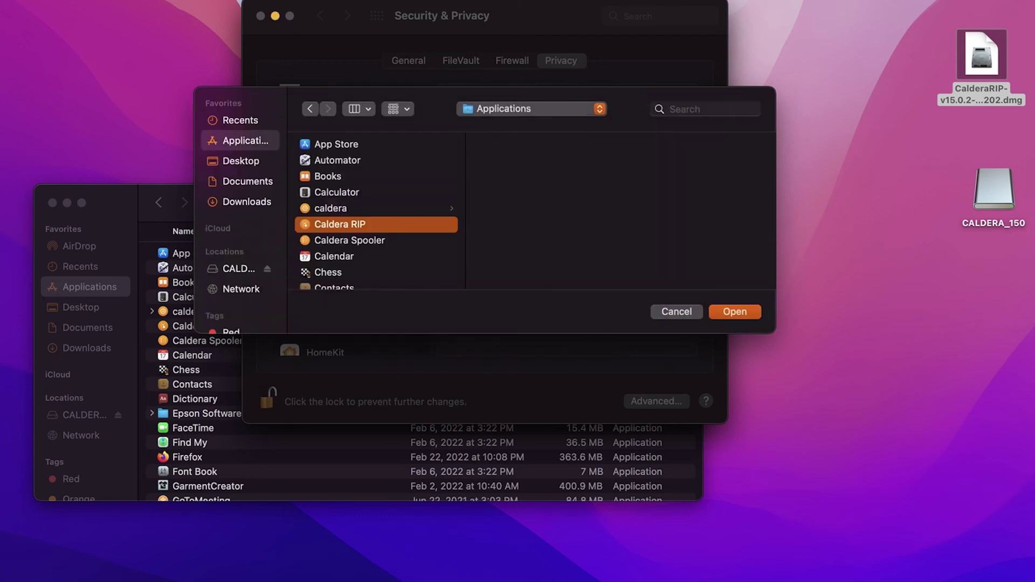
click(745, 312)
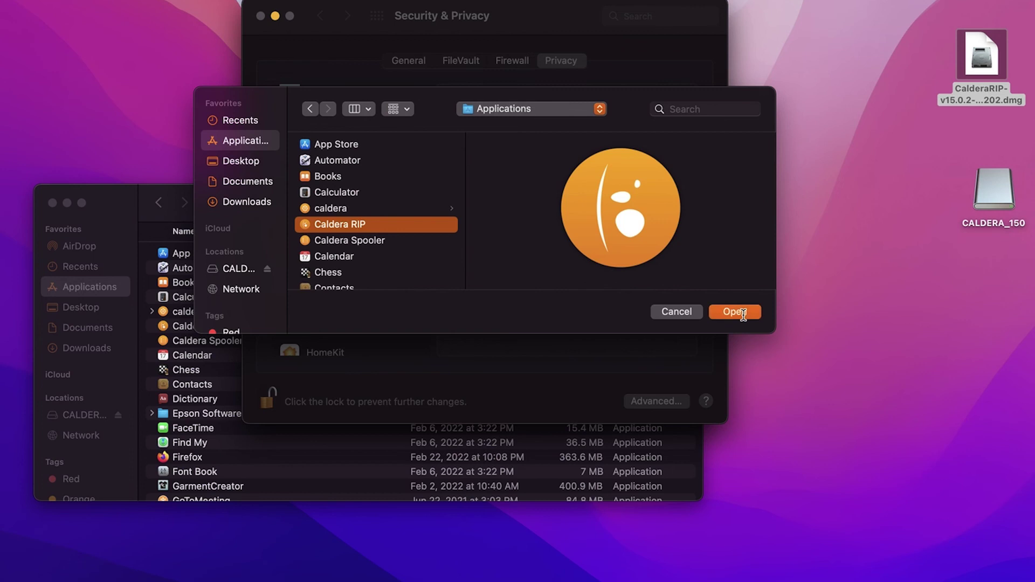
Step: Lock the Security & Privacy pane so the Full Disk Access list can't be changed
click(271, 400)
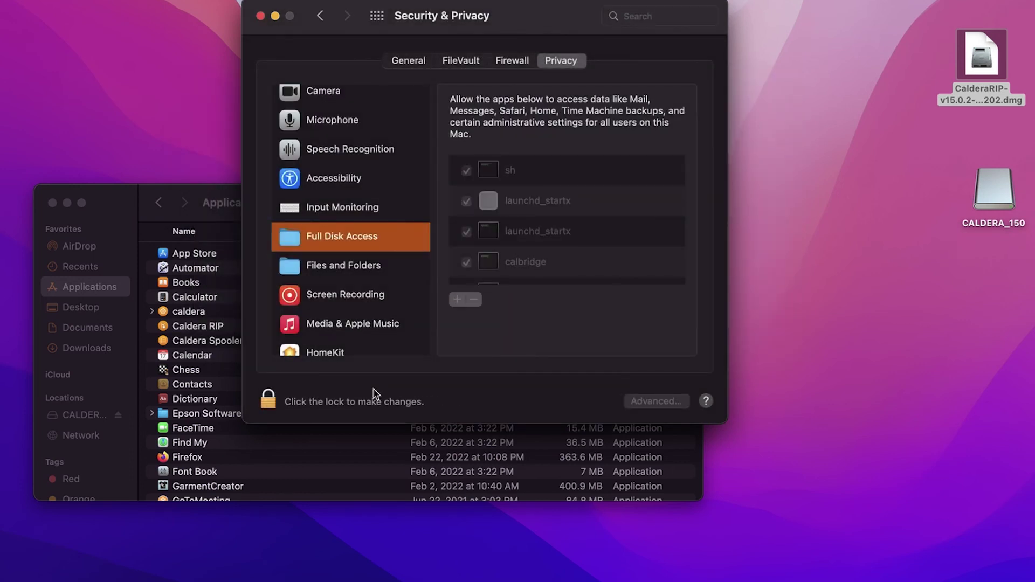